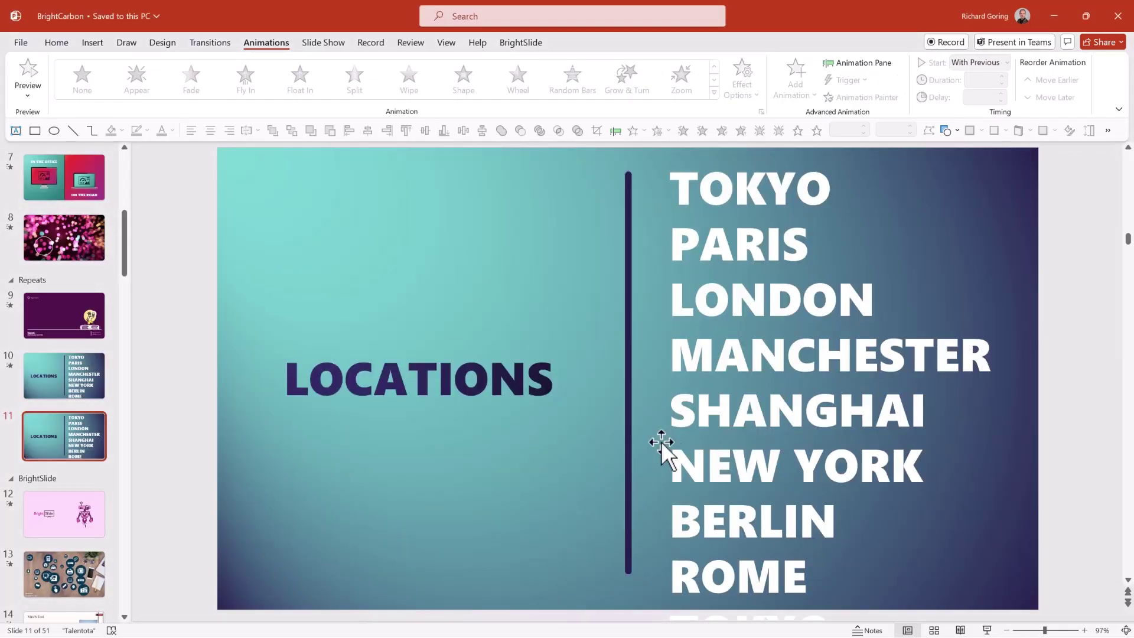
- Select the city-list text box and reveal its second TOKYO-to-ROME run below the slide
click(421, 368)
click(737, 160)
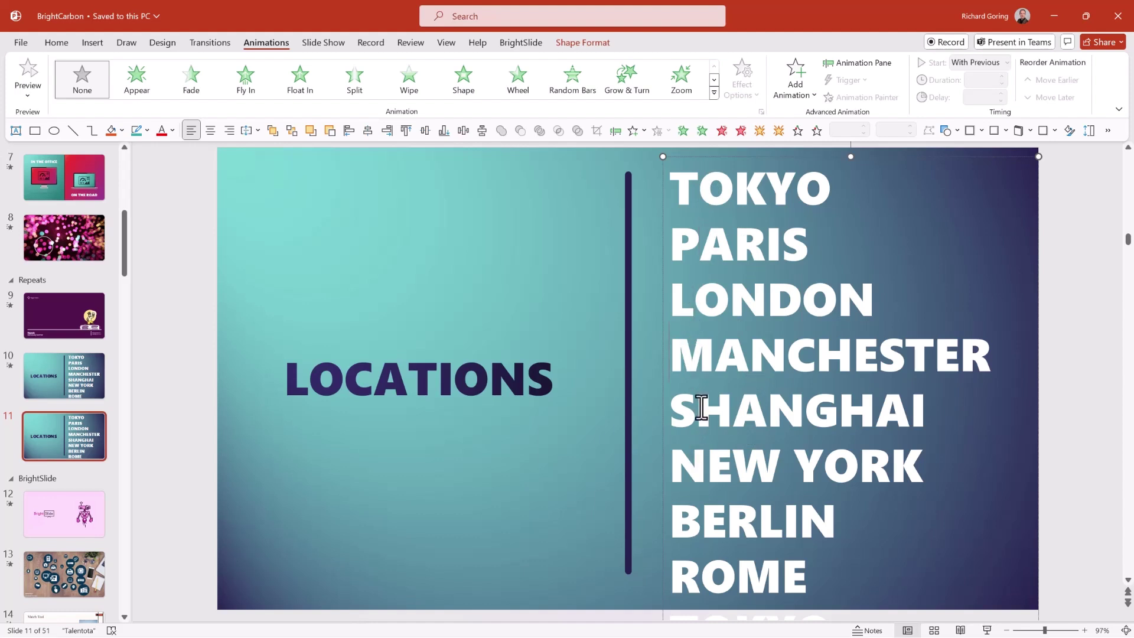
scroll(702, 421, down, 3)
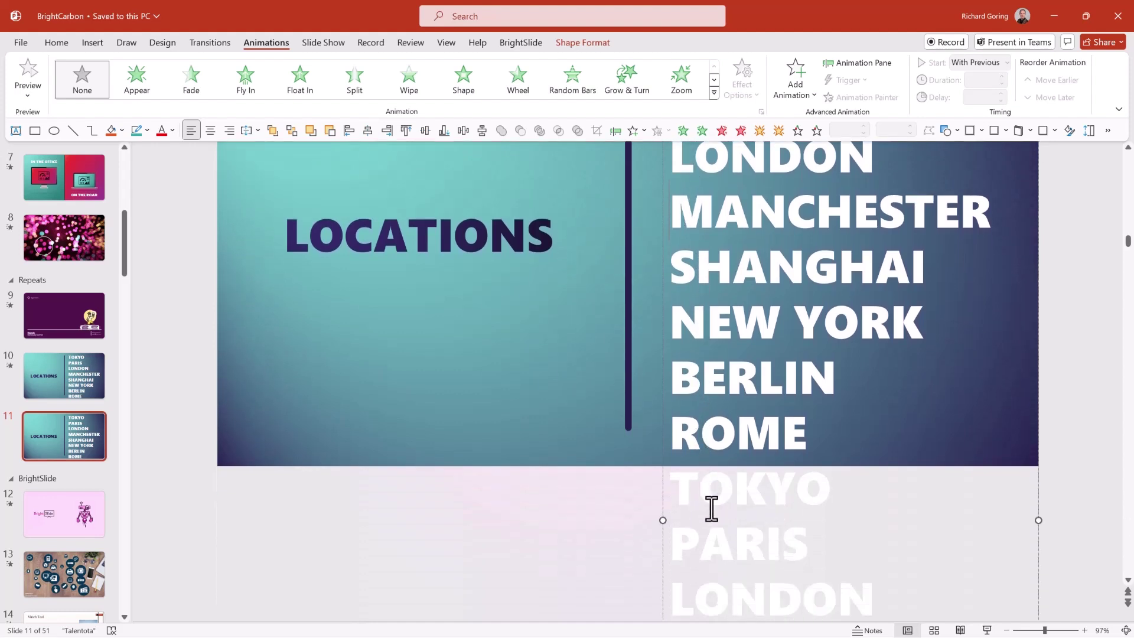
click(725, 594)
scroll(727, 590, down, 4)
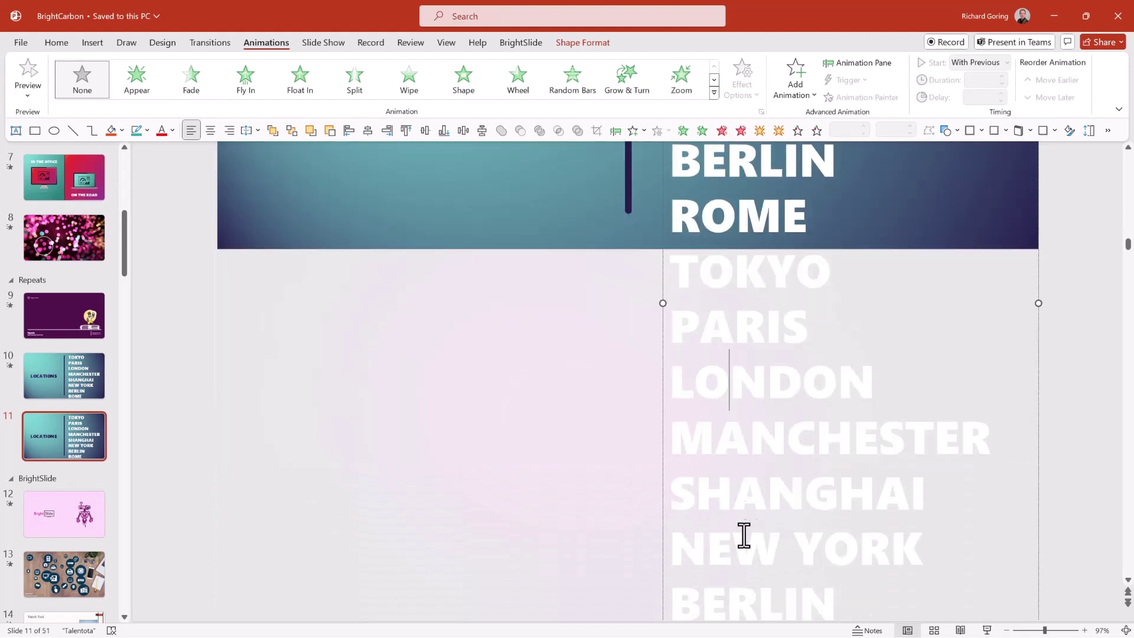
ctrl+scroll(756, 443, down, 6)
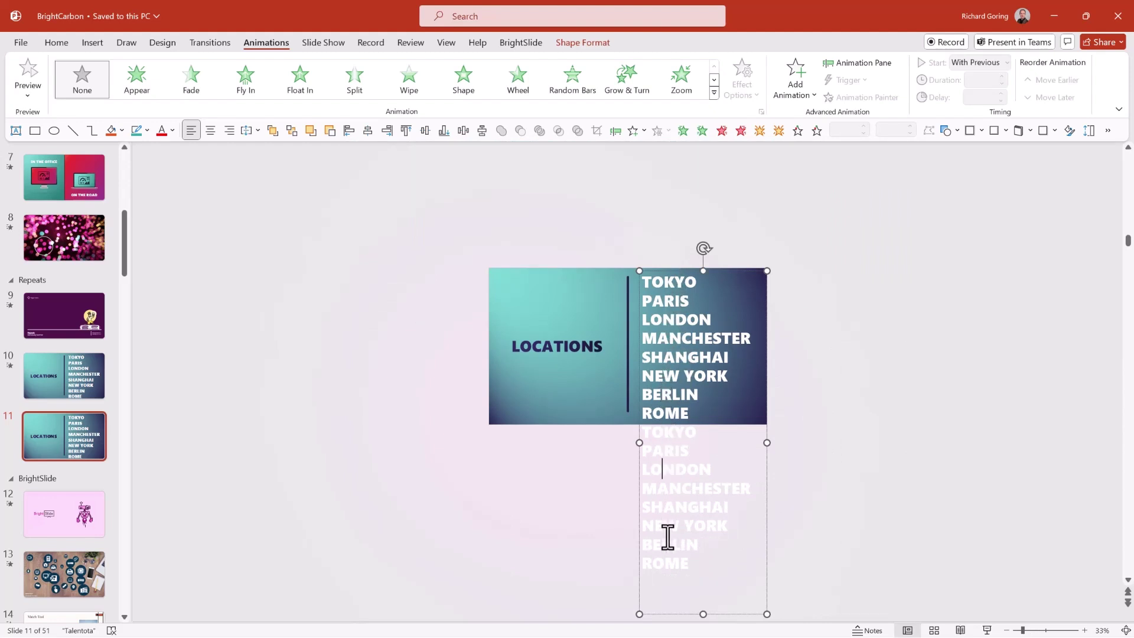
click(583, 473)
click(642, 390)
ctrl+scroll(641, 392, up, 3)
scroll(505, 398, up, 3)
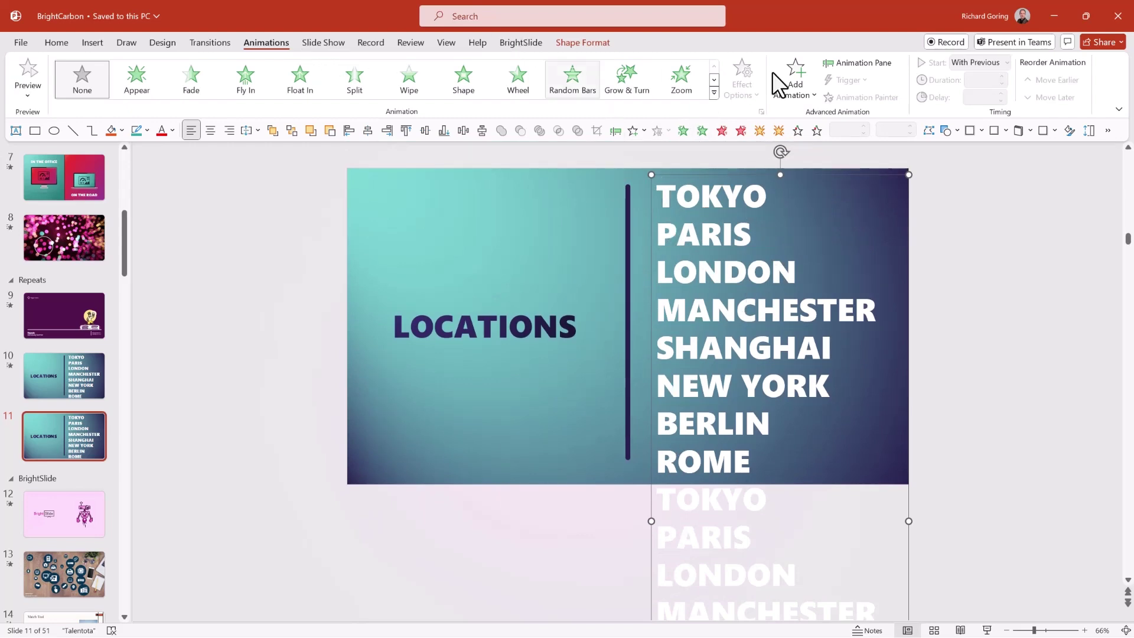
- Show the Animation Pane and give the city-list box a Lines motion path with direction Up
click(851, 63)
click(796, 83)
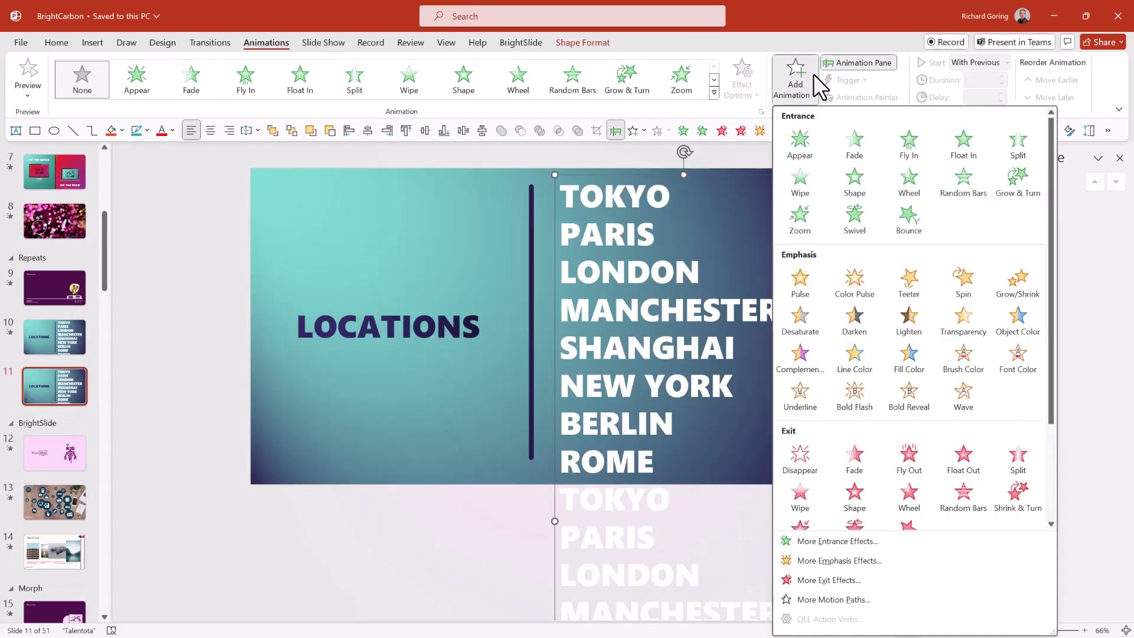
scroll(823, 292, down, 2)
click(800, 469)
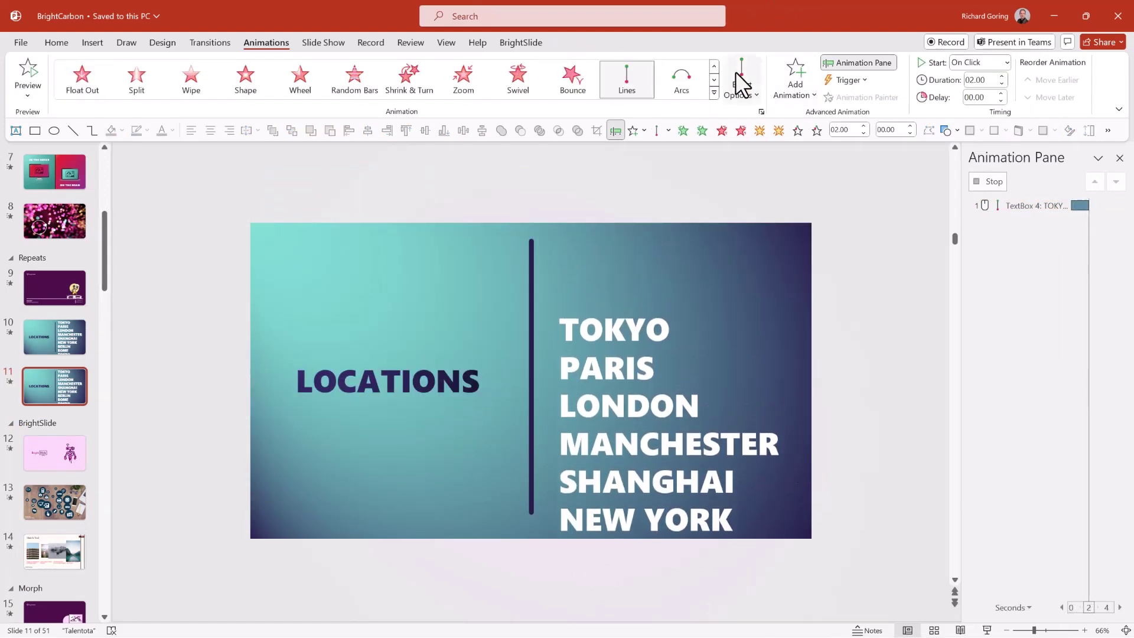
click(750, 90)
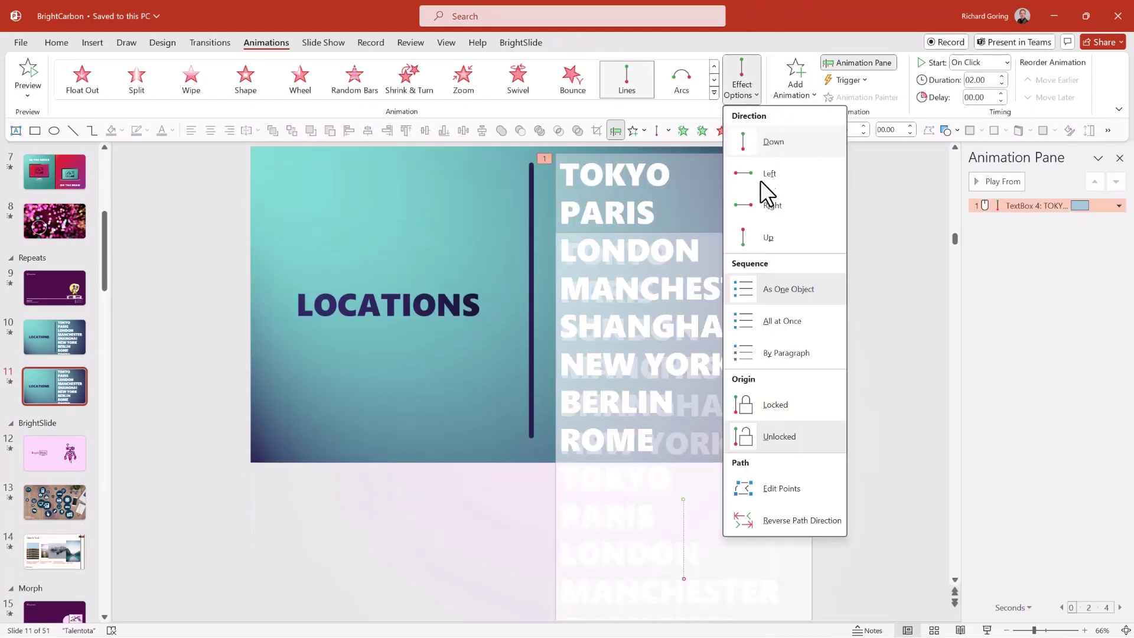
click(760, 242)
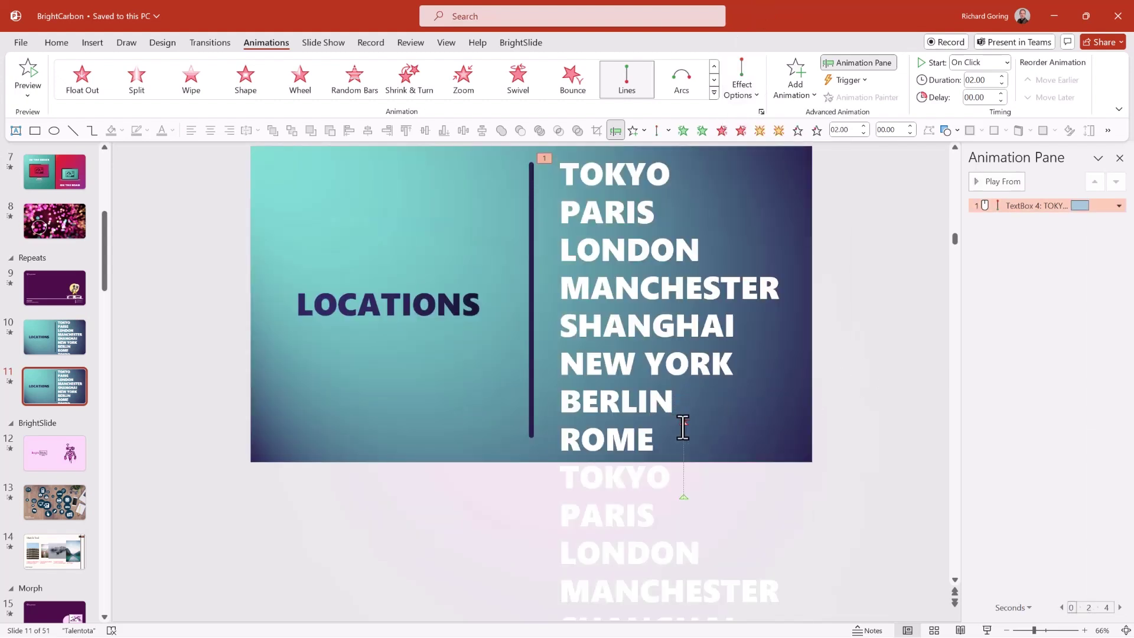
click(683, 423)
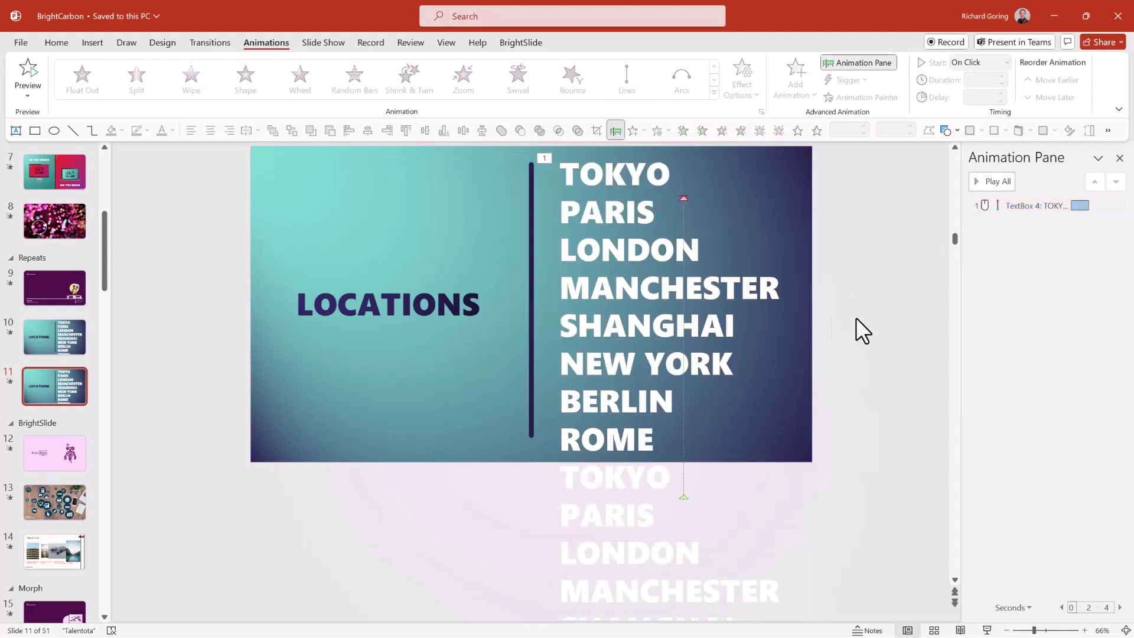
- Drag the motion path's red end point so the ghosted second TOKYO aligns with the original TOKYO
click(608, 294)
scroll(608, 319, up, 4)
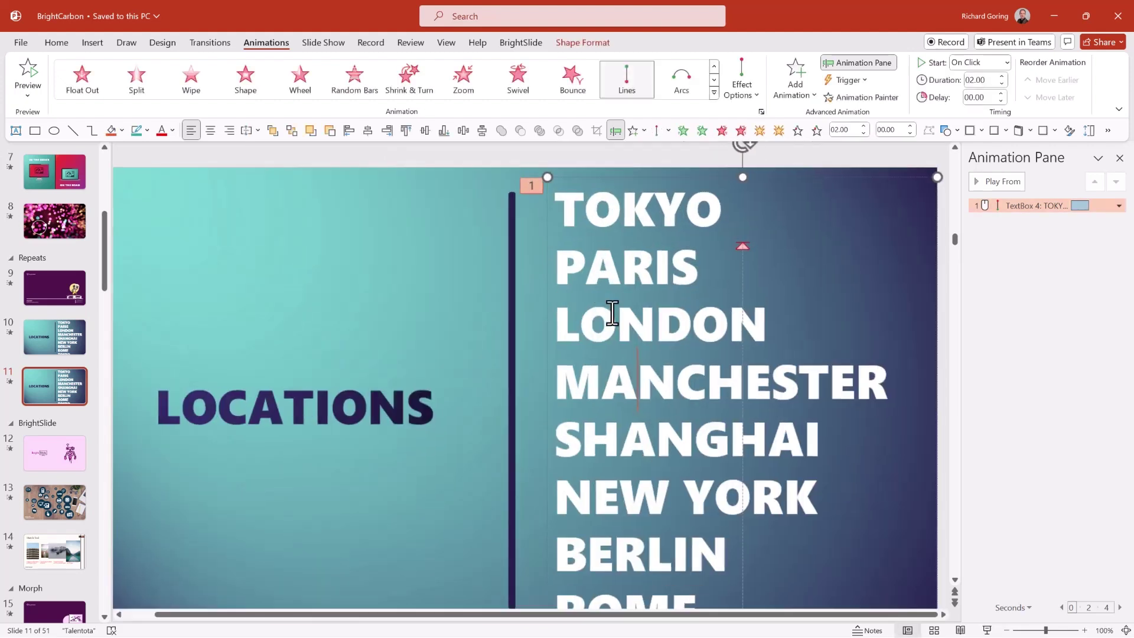
click(746, 242)
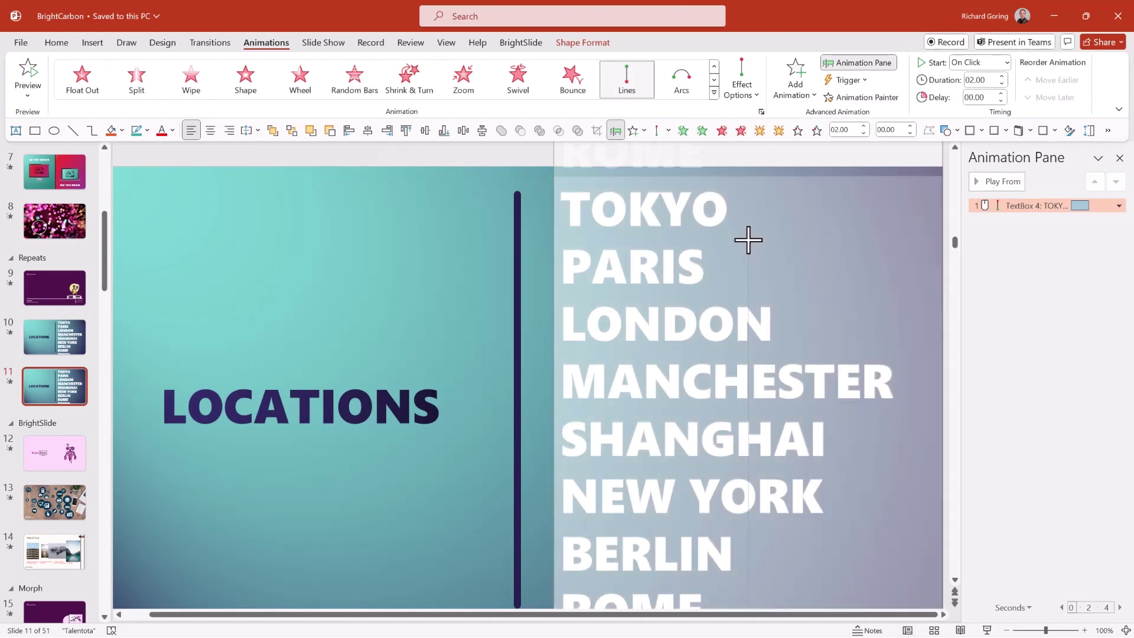
mouse_move(749, 239)
mouse_down()
mouse_move(749, 274)
mouse_move(748, 241)
mouse_up()
drag(748, 241, 748, 241)
click(638, 341)
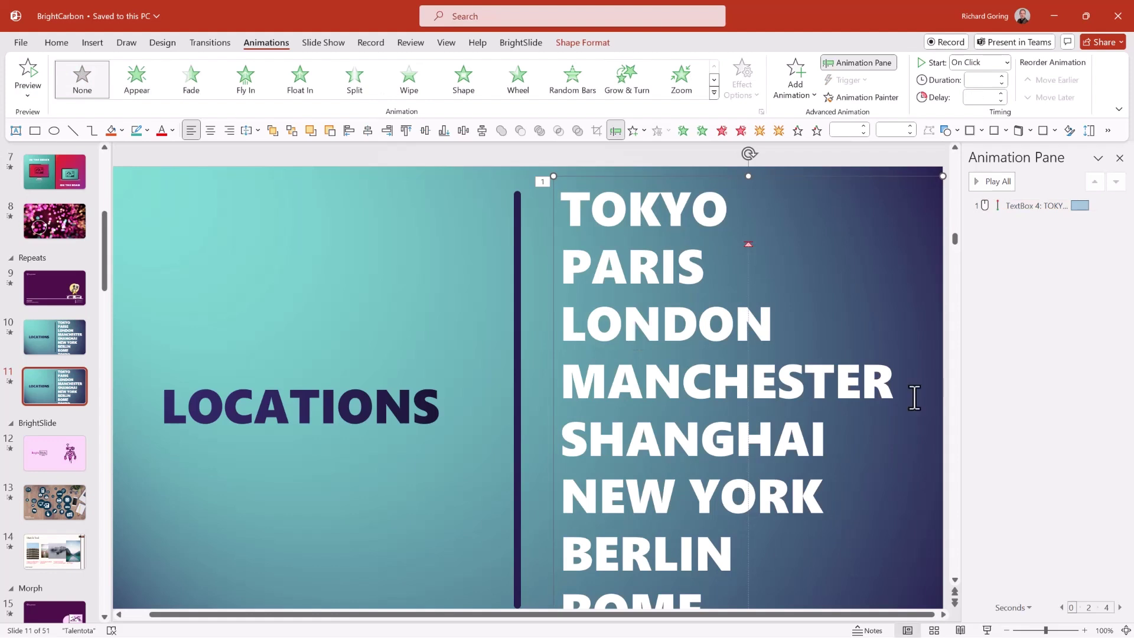
- In the Up path's Timing settings, set Repeat to Until End of Slide and Duration to 5 seconds
click(1013, 207)
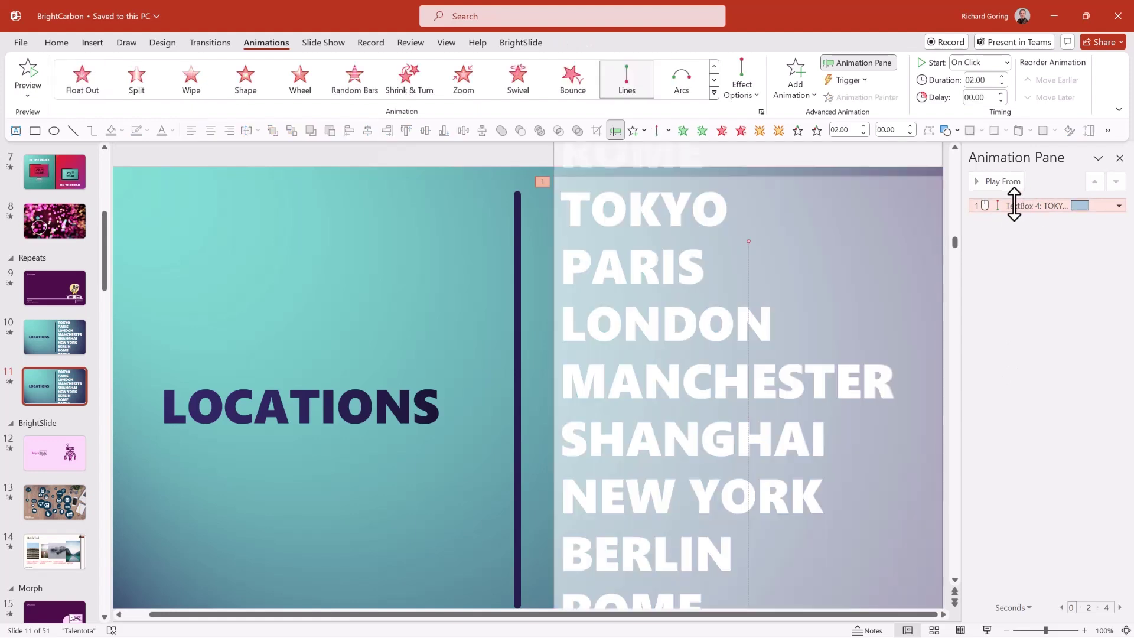
click(1118, 206)
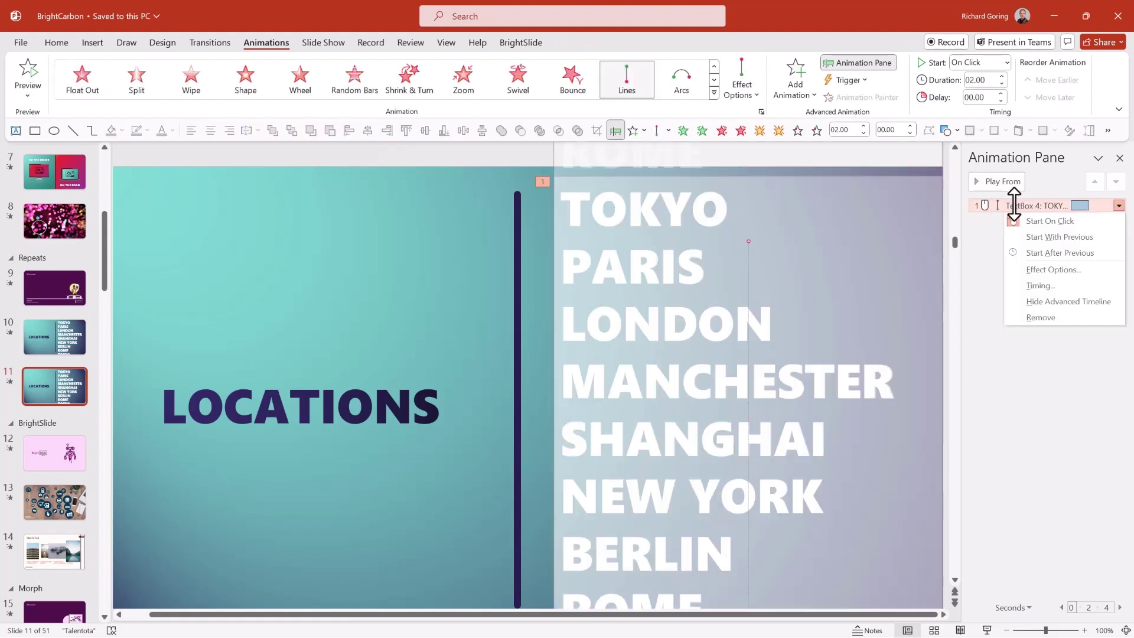
click(1050, 269)
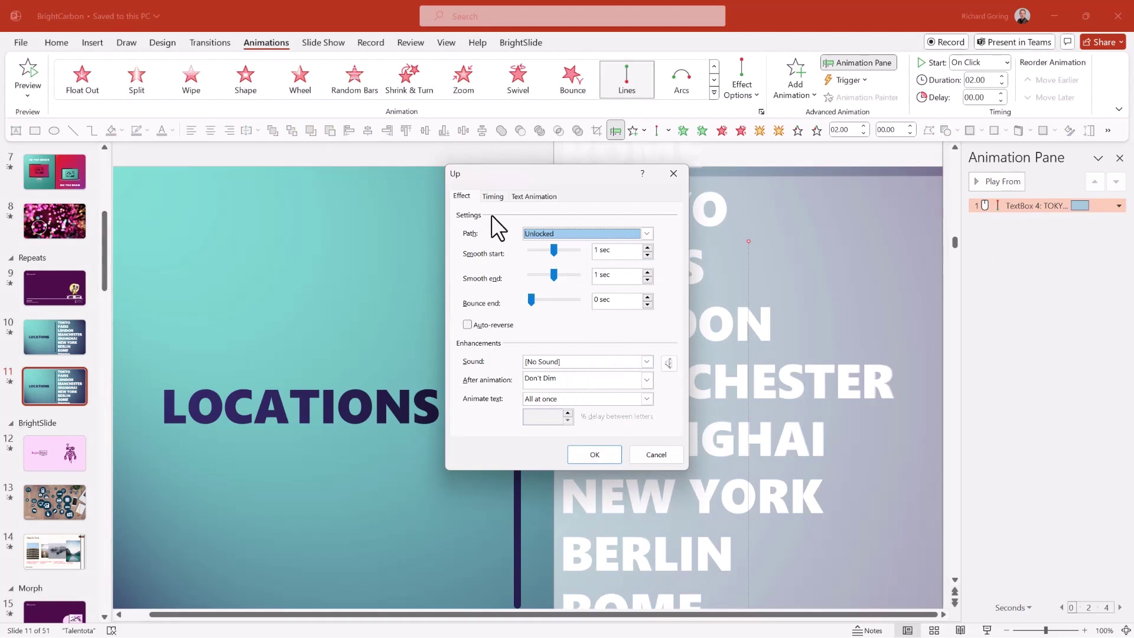
click(492, 195)
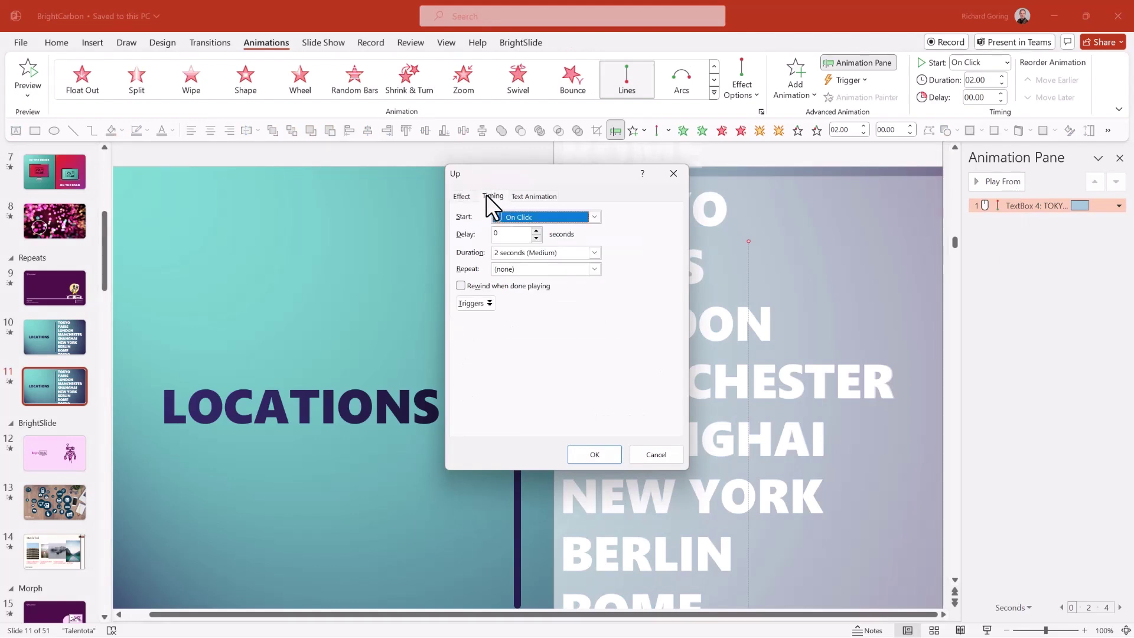
click(595, 269)
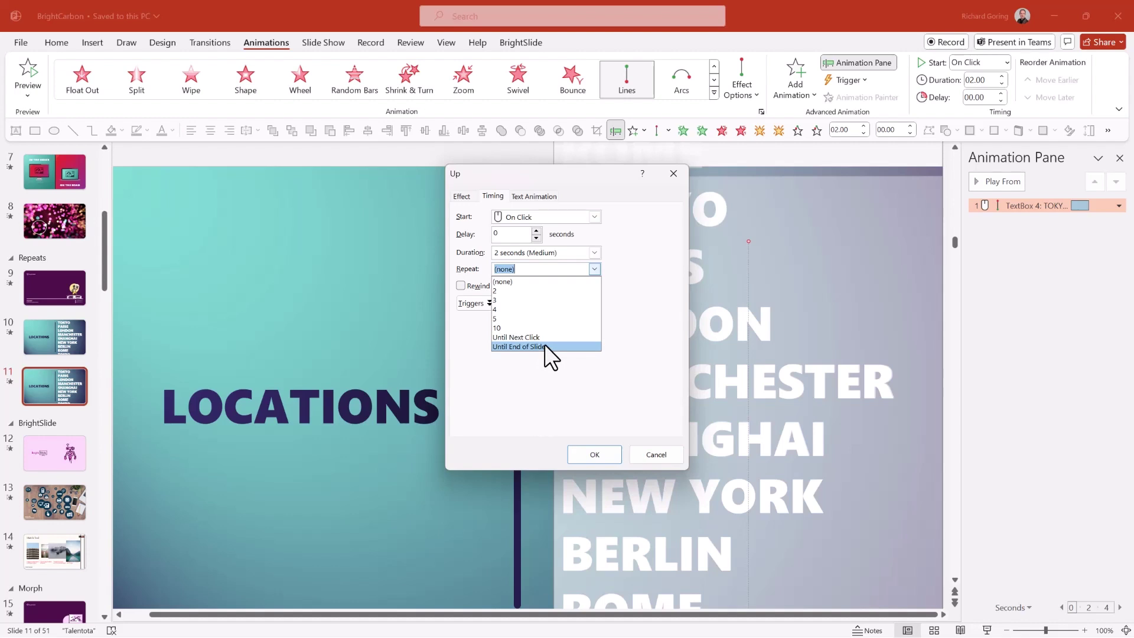
click(544, 346)
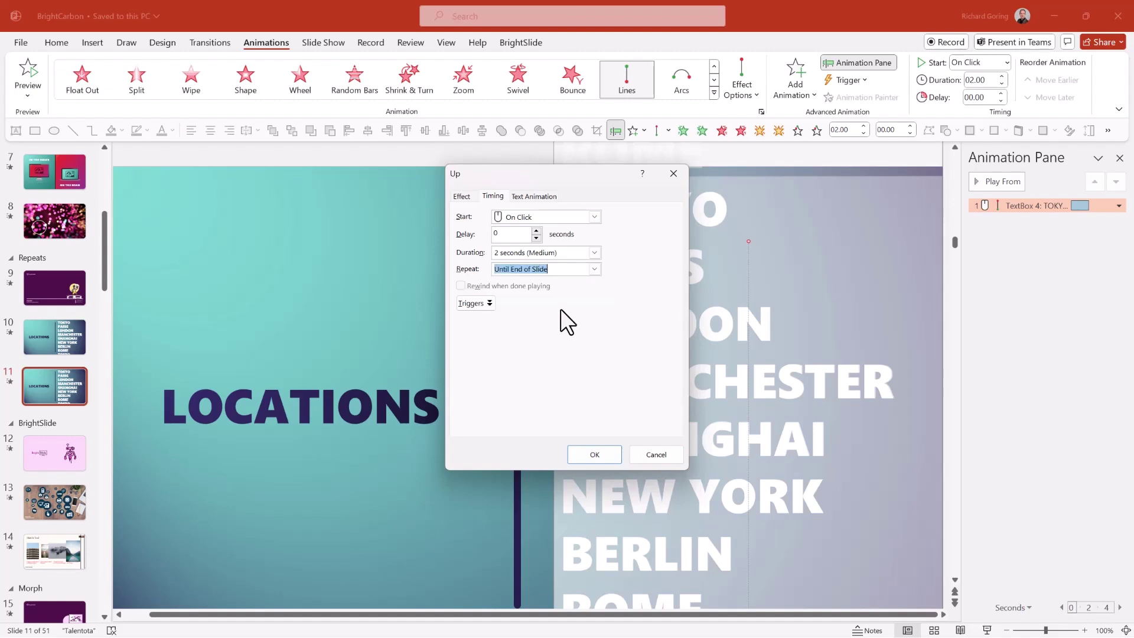
click(591, 253)
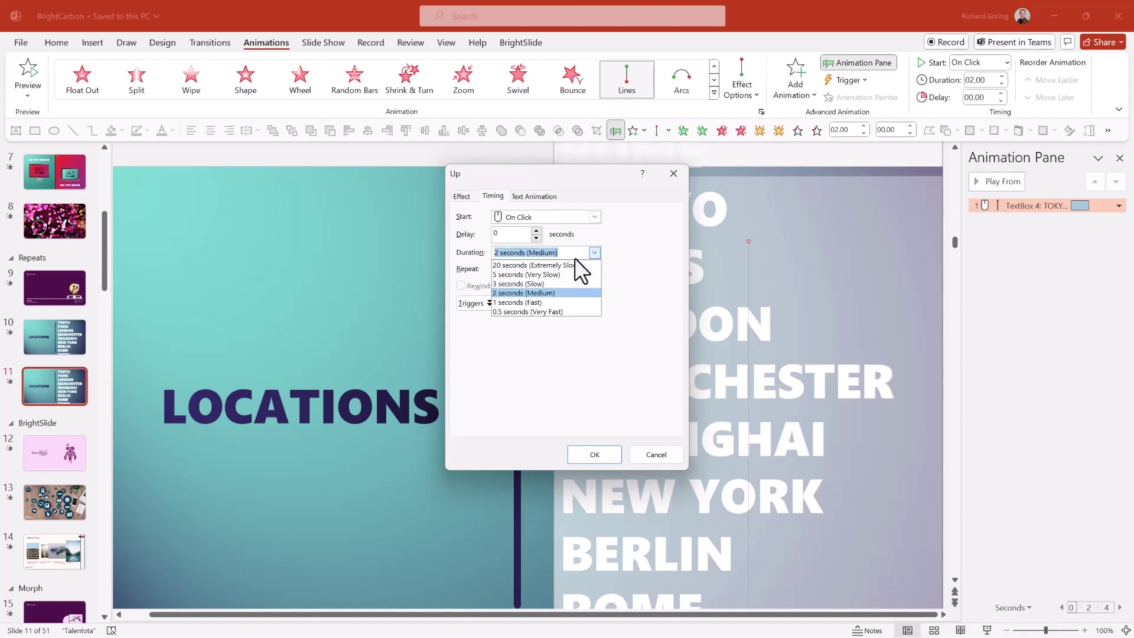
click(536, 274)
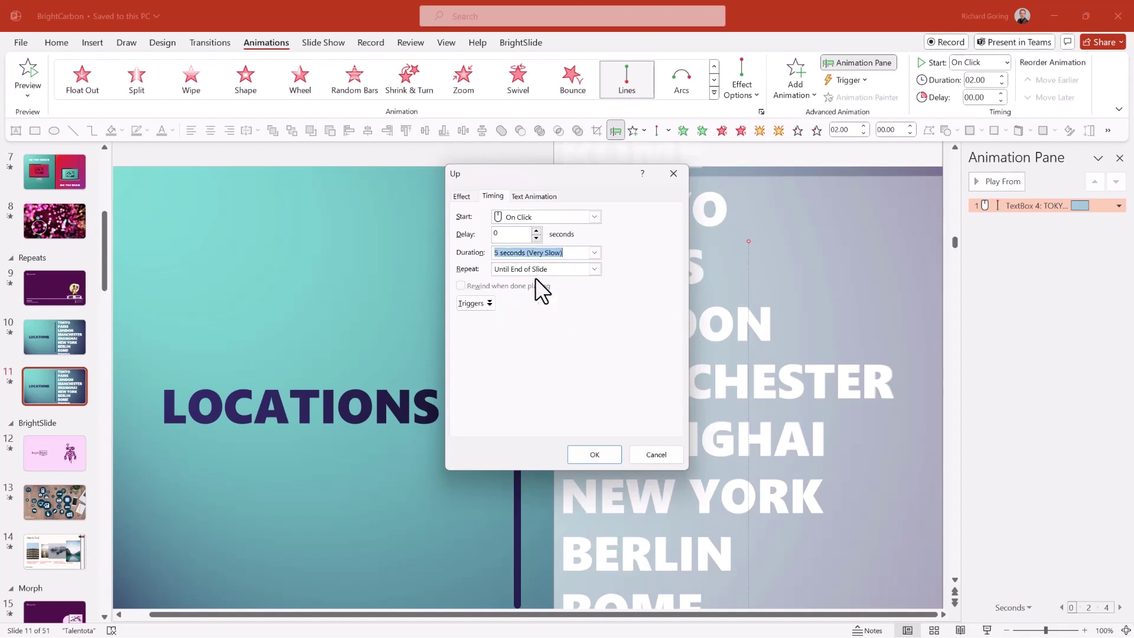
click(593, 455)
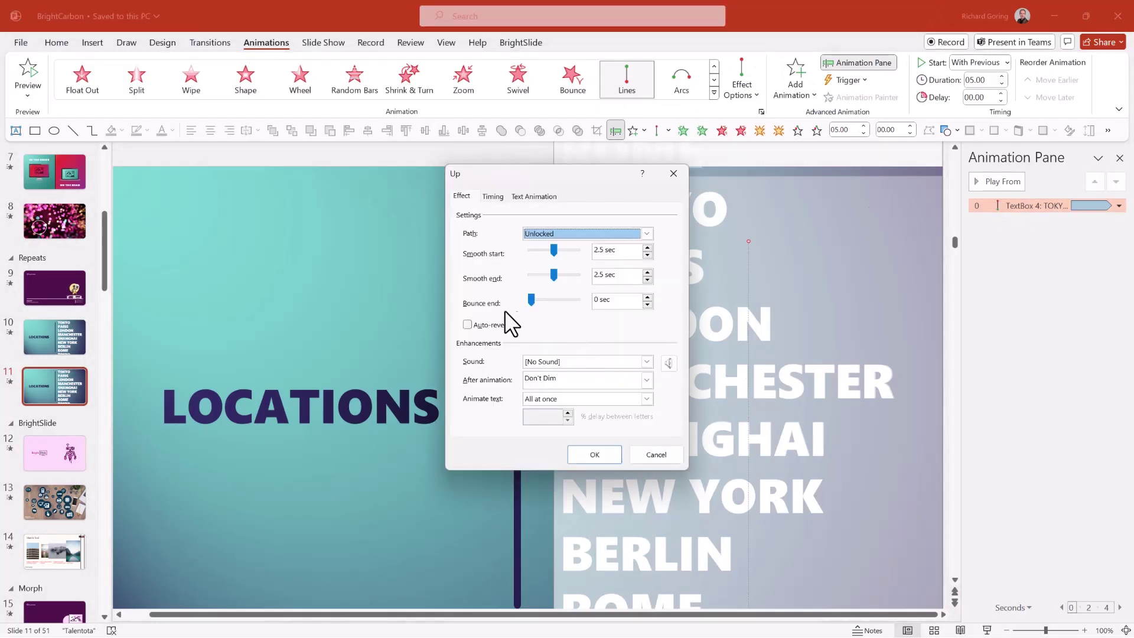
- Drag the Smooth start and Smooth end sliders from 2.5 sec to 0 sec
drag(551, 253, 507, 278)
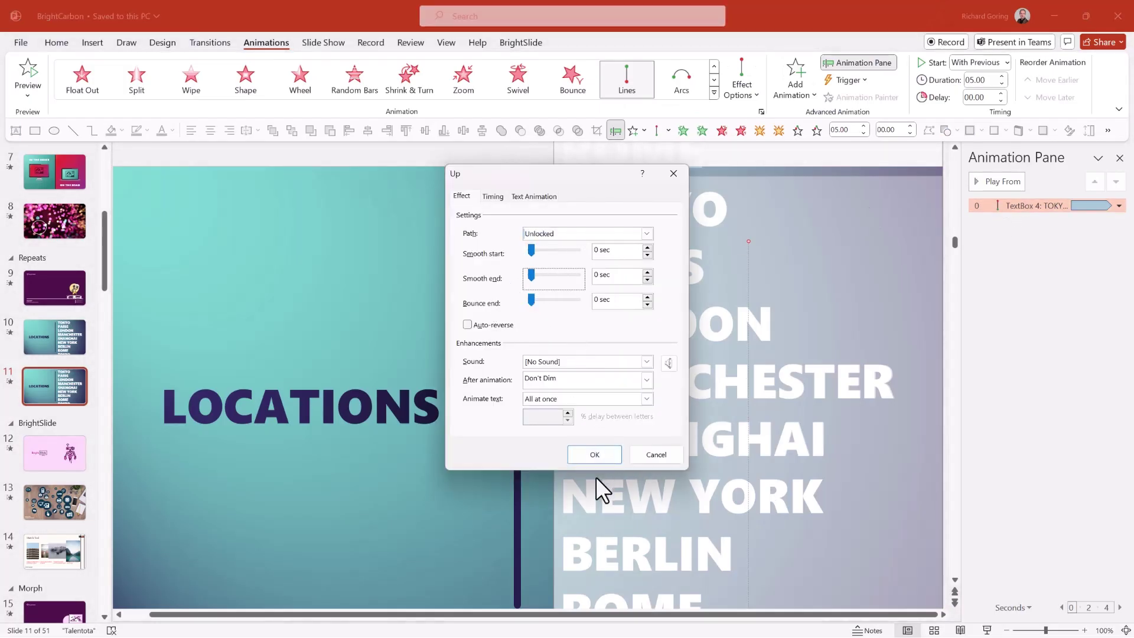